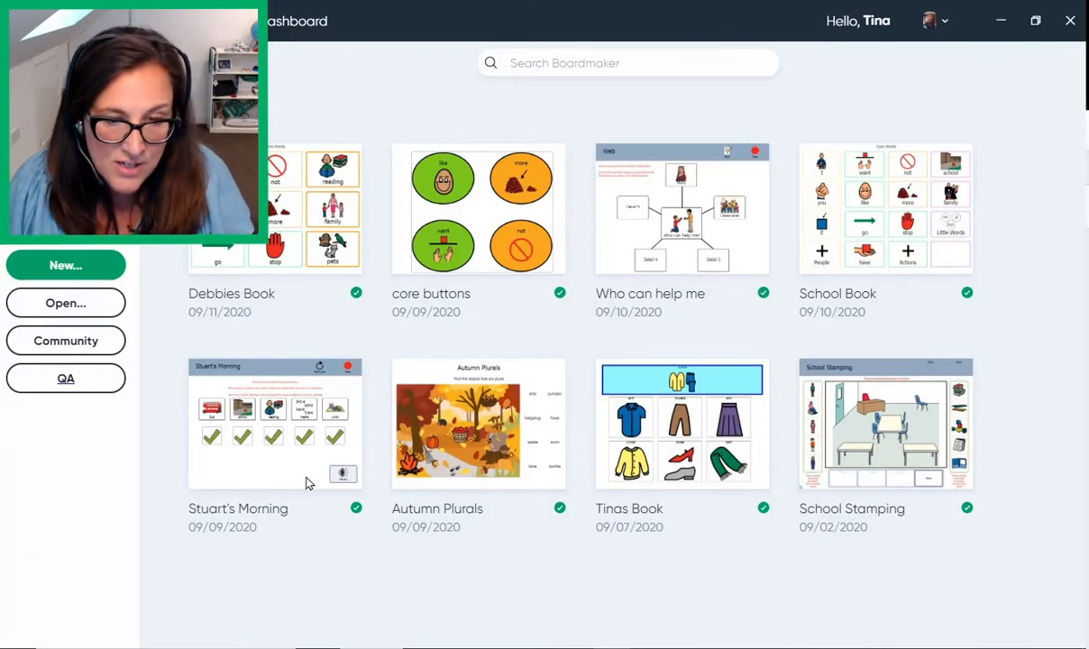
Step: Start a new board and filter the templates to the Matching category
left_click(69, 271)
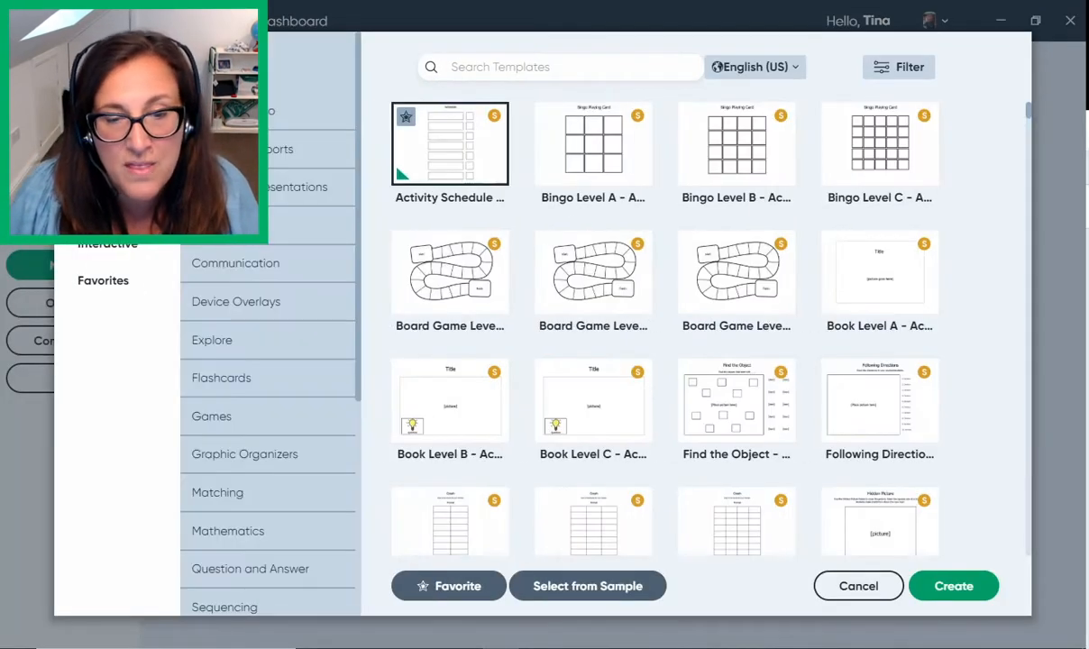
scroll(994, 242, "down", 5)
scroll(982, 238, "down", 5)
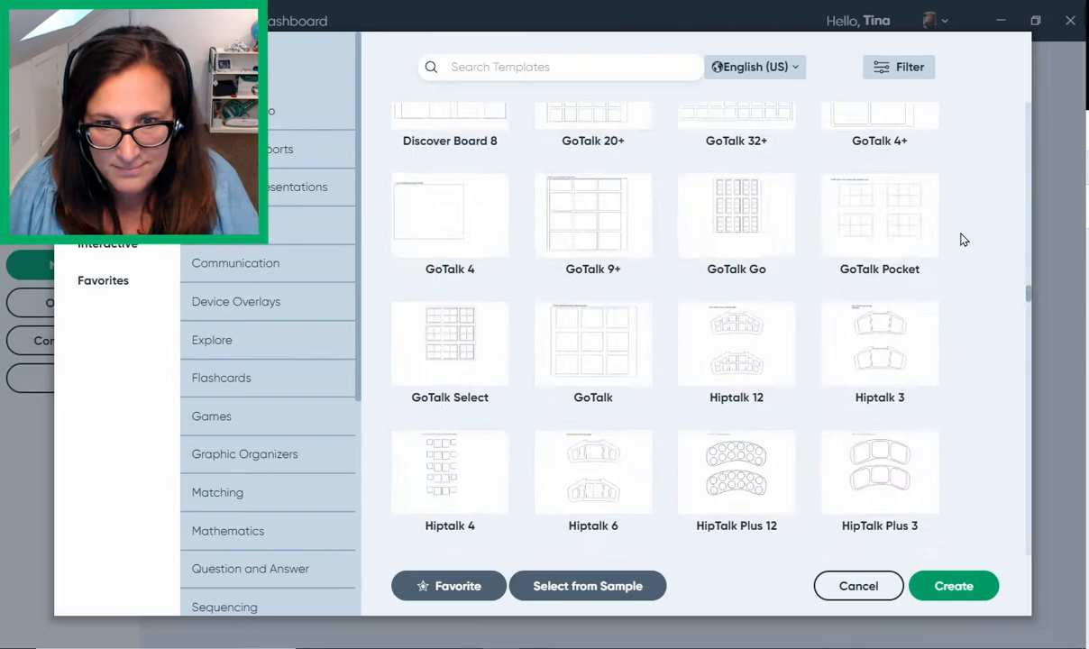
scroll(964, 239, "down", 5)
scroll(946, 241, "down", 5)
scroll(944, 244, "down", 5)
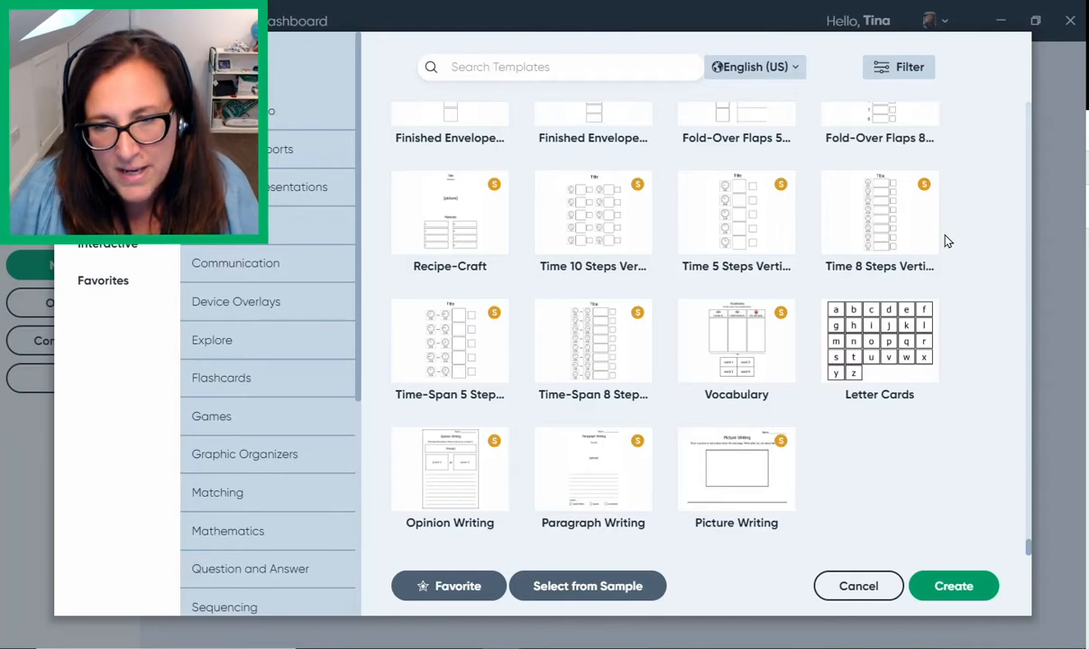
left_click(264, 493)
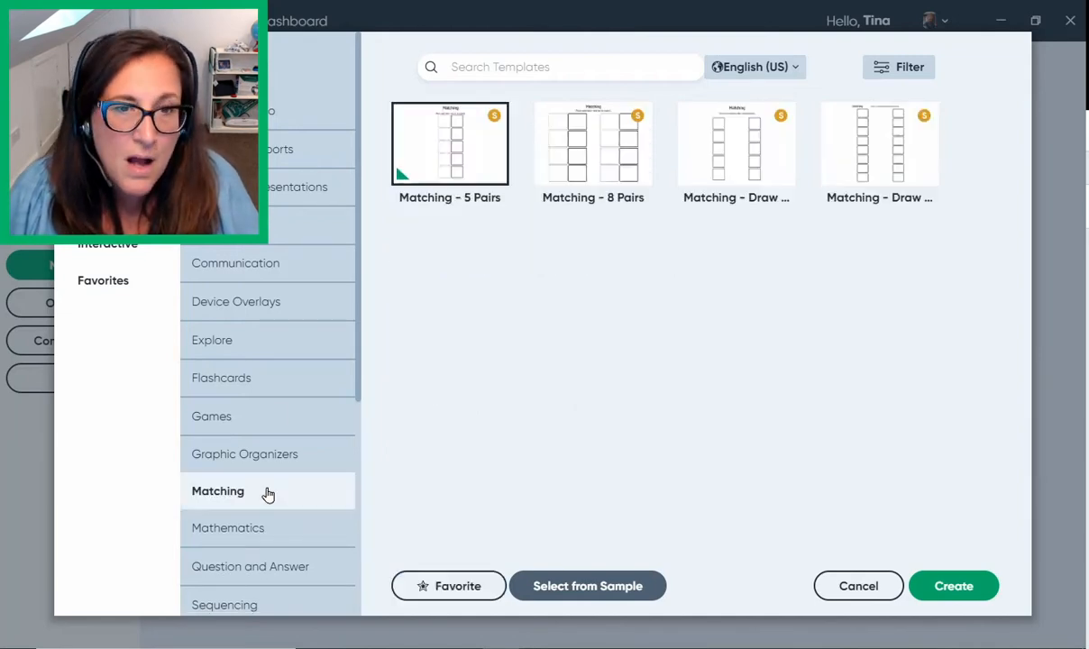
Step: Create the worksheet from the Matching - 5 Pairs template and retitle it Feelings
left_click(975, 598)
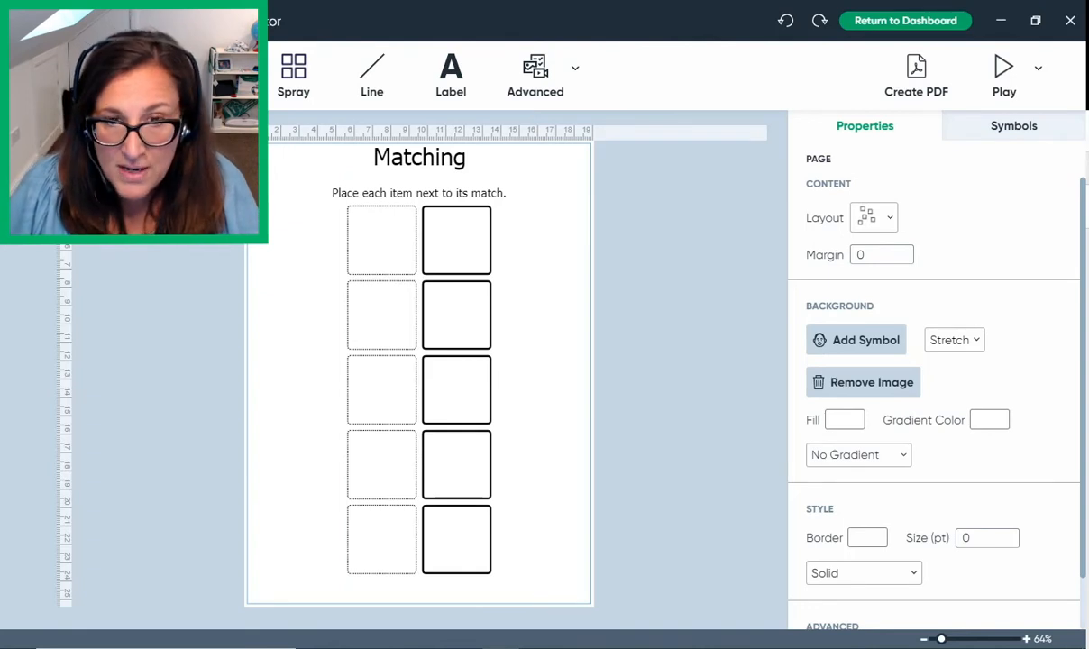
left_click(361, 159)
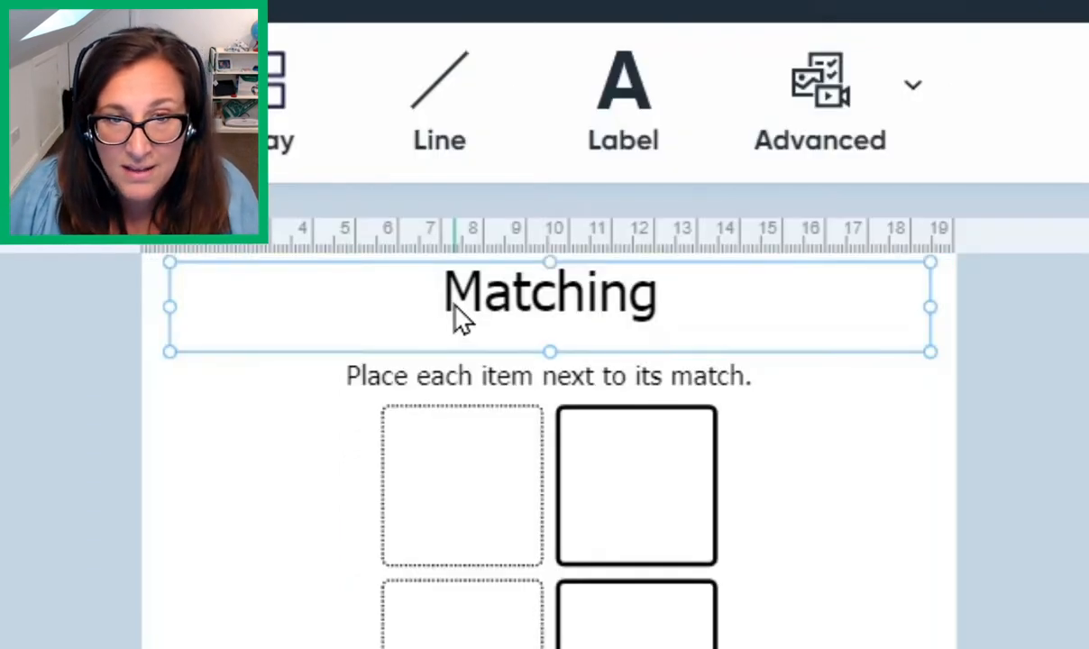
type("Feelings")
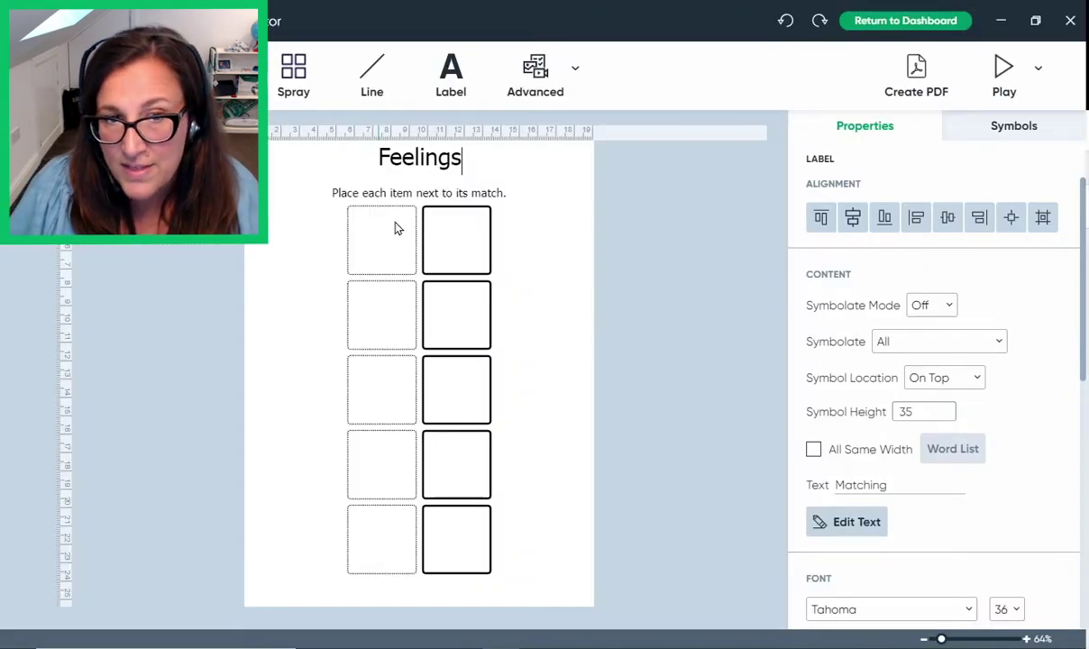
Step: Select the first left-hand box and add a happy face symbol to it
left_click(397, 228)
type("happy")
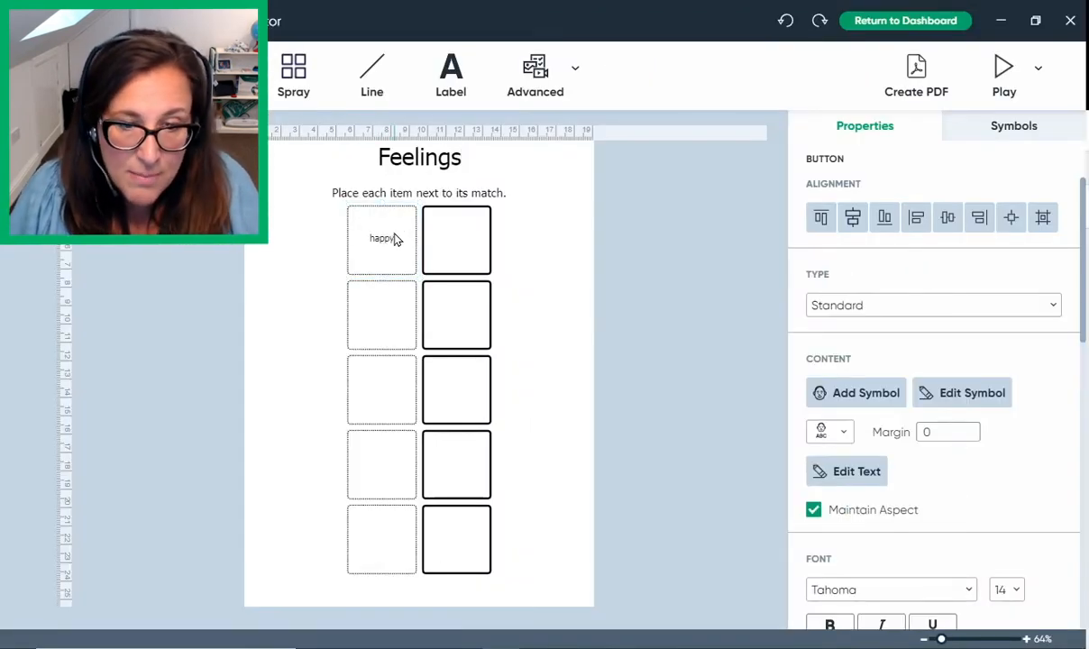
double_click(397, 238)
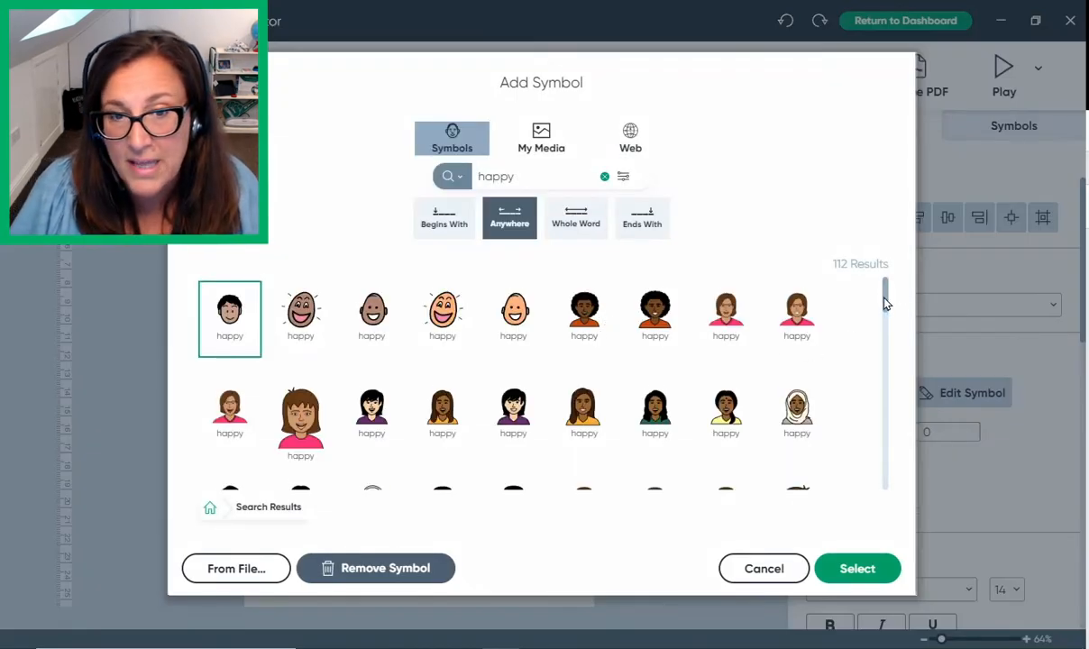
mouse_move(885, 301)
left_mouse_down()
mouse_move(880, 383)
mouse_move(889, 289)
left_mouse_up()
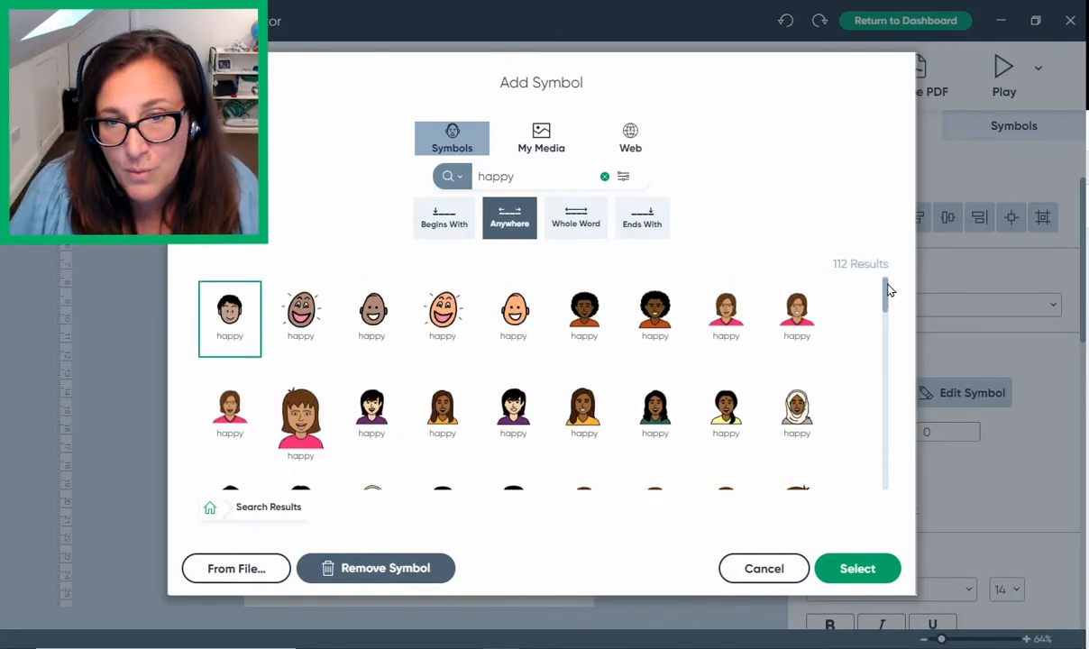
double_click(300, 316)
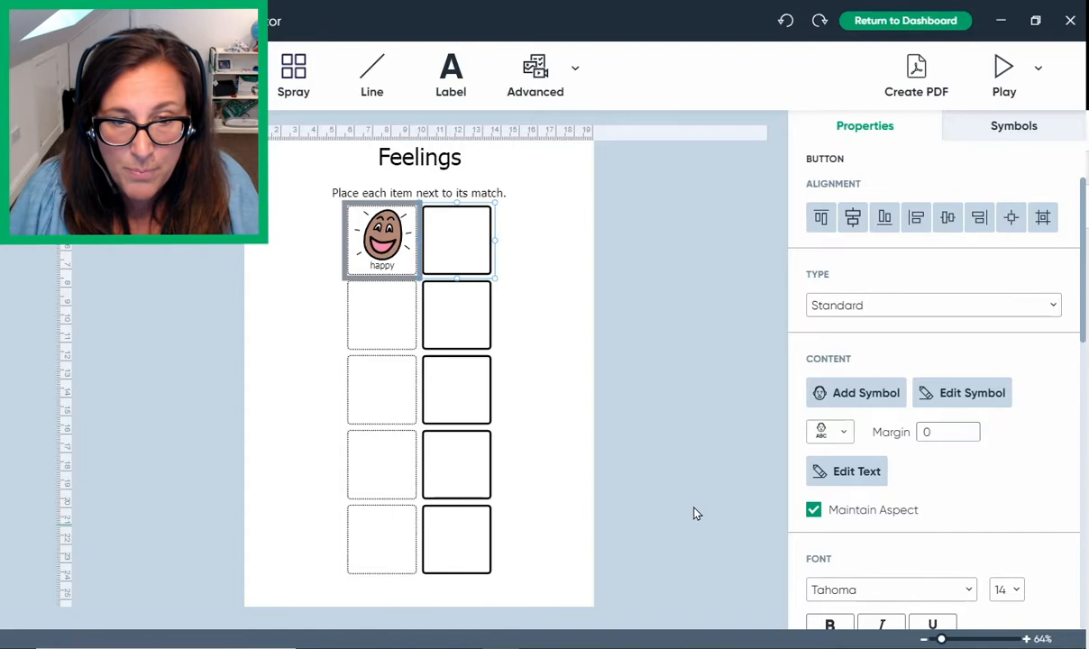